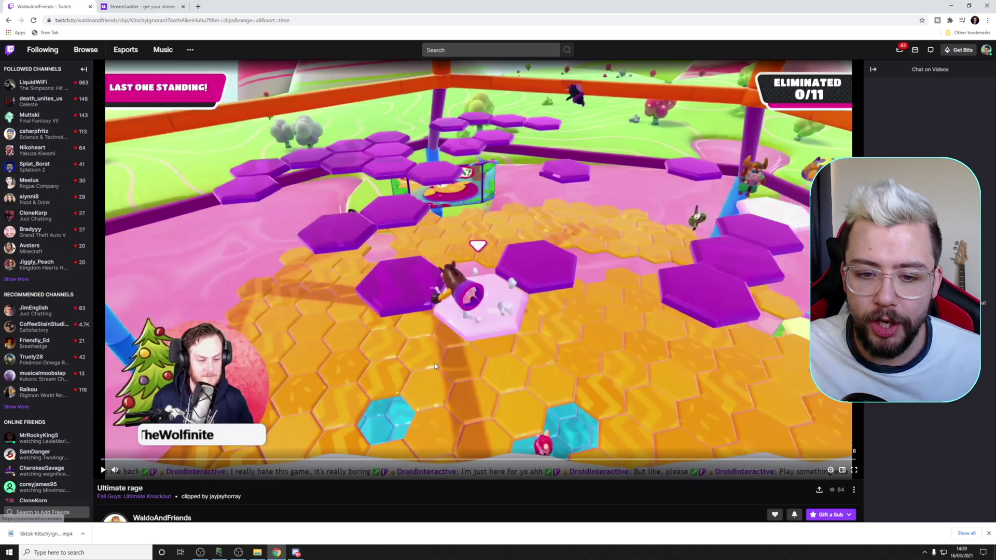
- Play the "Ultimate rage" clip on Twitch and copy its page address
left_click(103, 470)
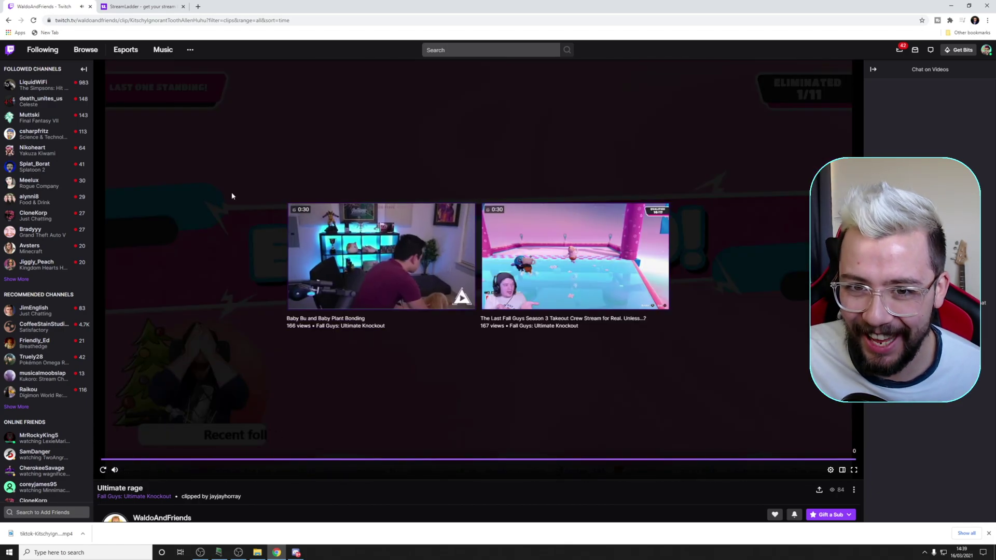
left_click(214, 21)
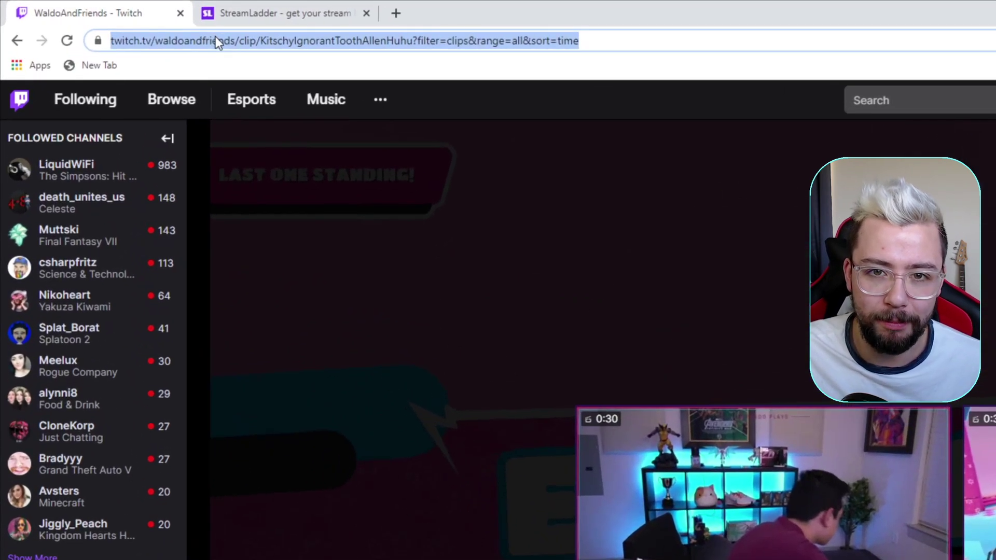
right_click(216, 41)
left_click(280, 147)
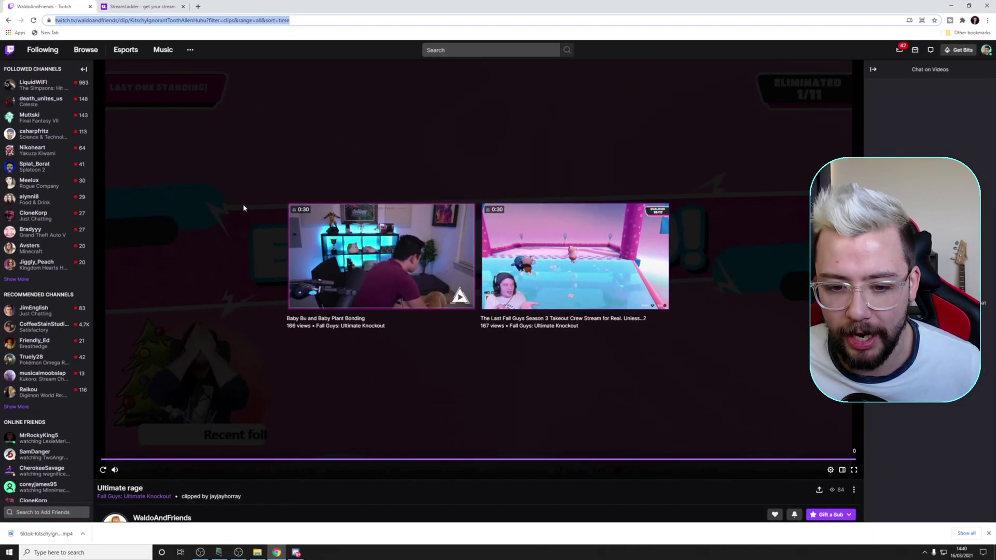
scroll(449, 392, "down", 3)
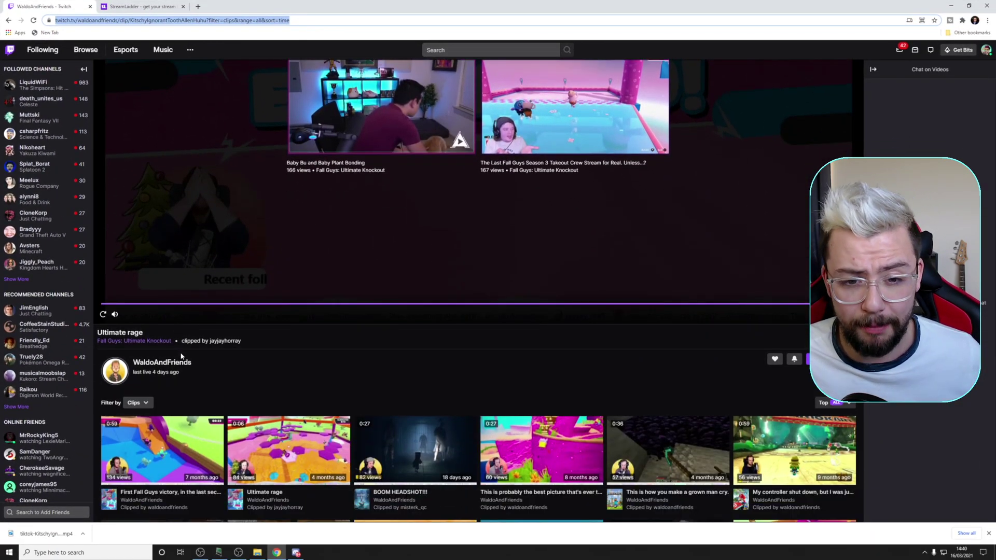
- Switch to StreamLadder and fetch the clip using the copied Twitch clip address
left_click(136, 4)
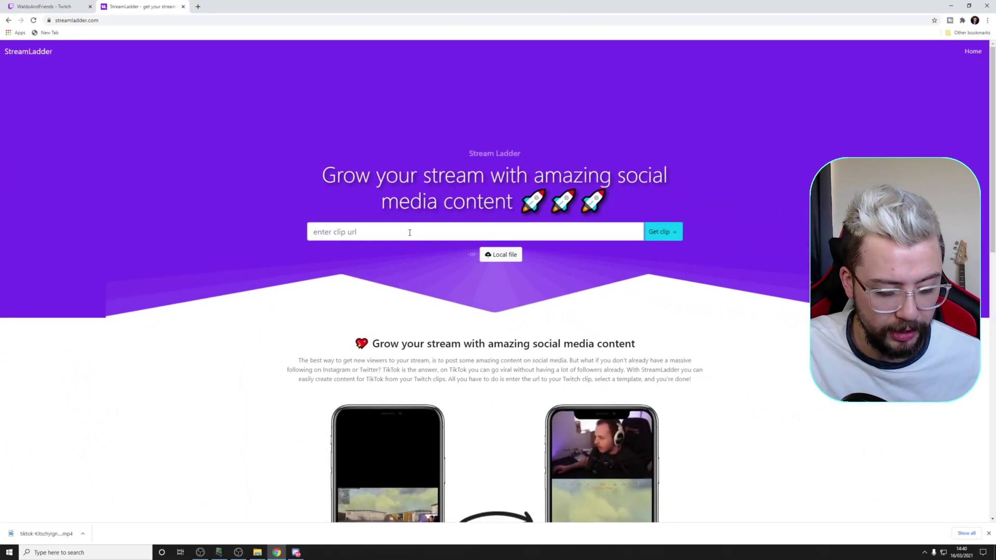
key("ctrl+v")
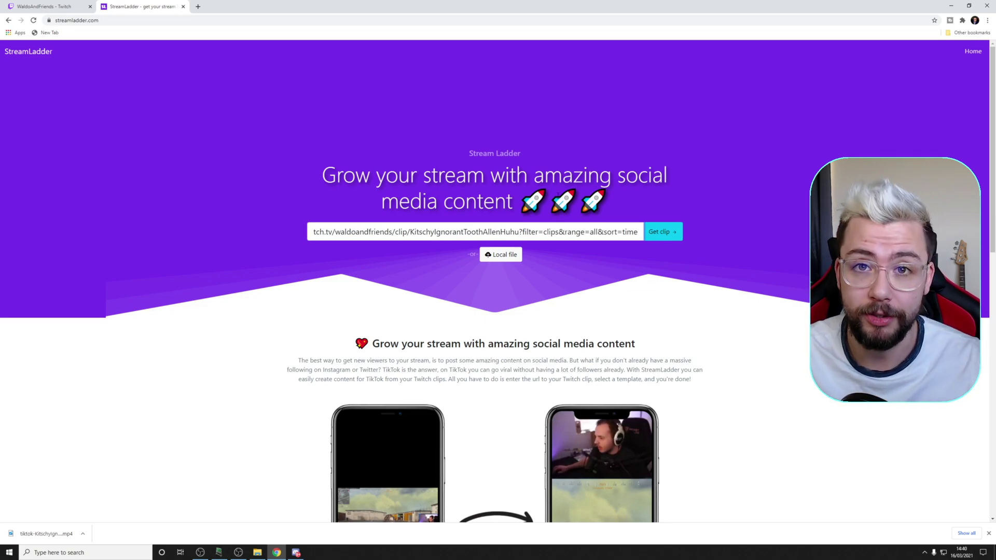
left_click(664, 234)
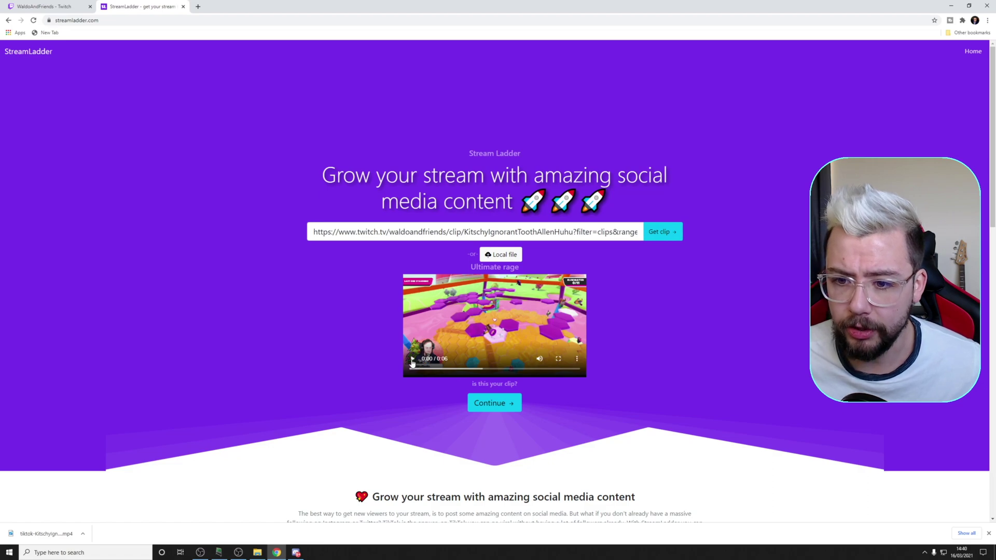
- Play and pause the fetched clip's preview, and examine the StreamLadder home page's instructions and Discord section
left_click(412, 361)
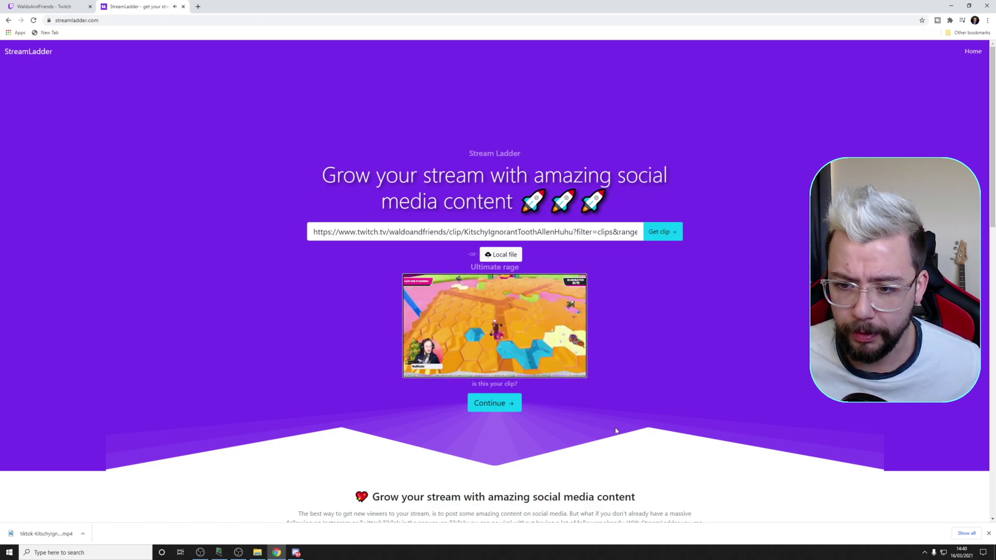
left_click(466, 368)
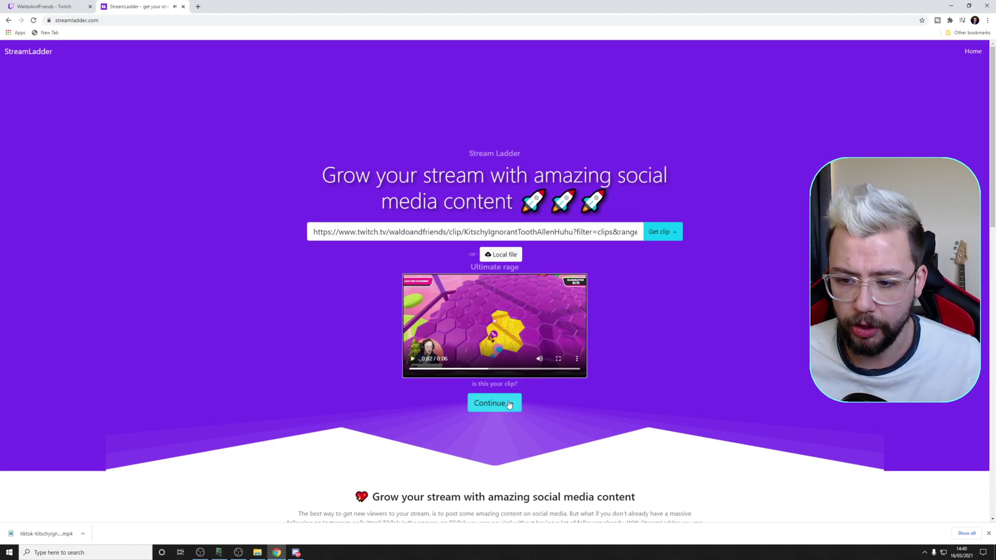
scroll(508, 404, "down", 14)
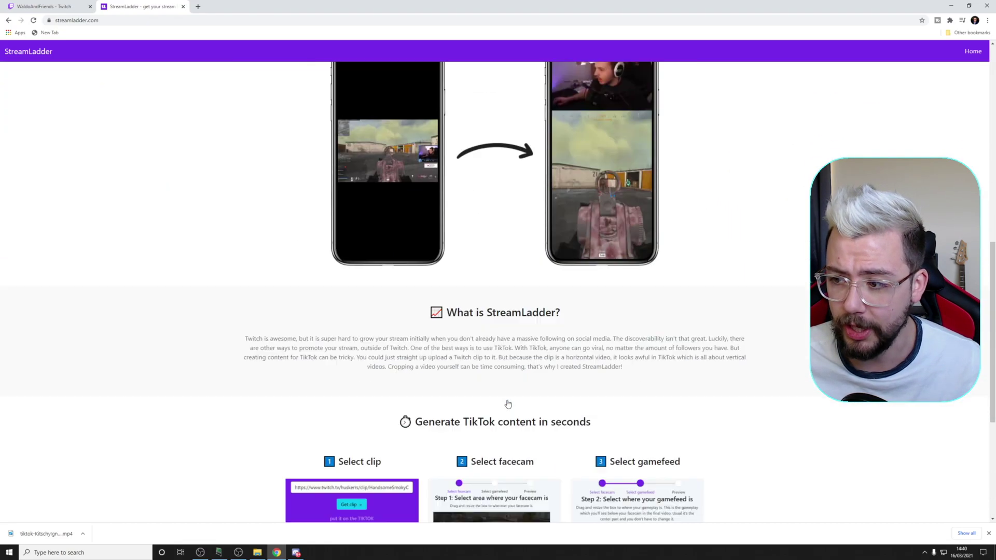
scroll(509, 400, "up", 4)
scroll(509, 400, "down", 5)
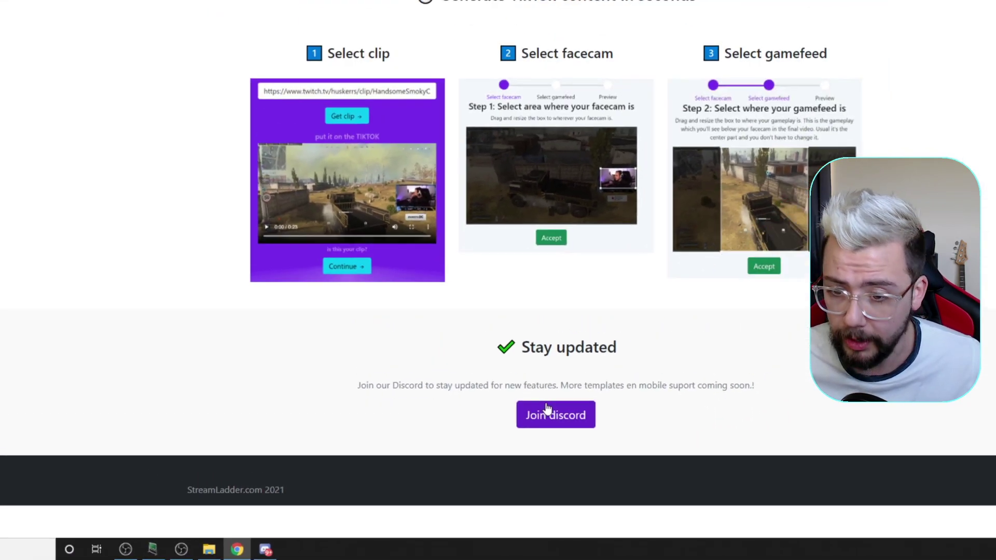
scroll(617, 353, "up", 15)
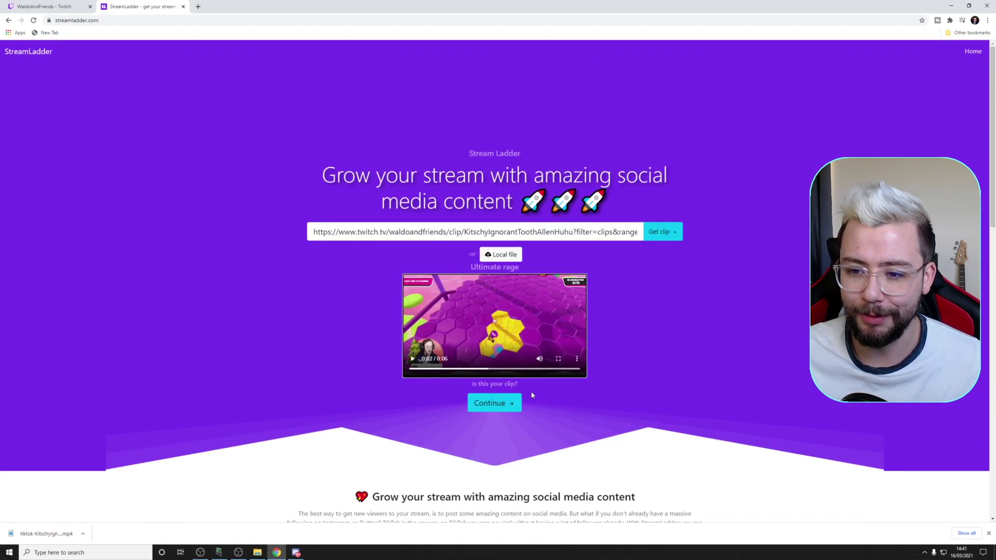
- Continue with the fetched clip and select the Split template, which stacks facecam and gamefeed
left_click(485, 409)
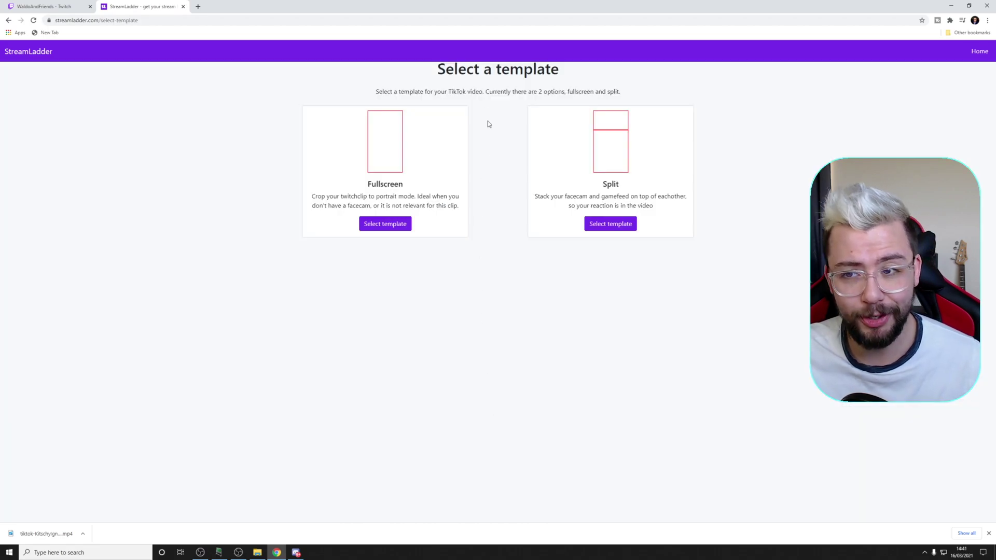
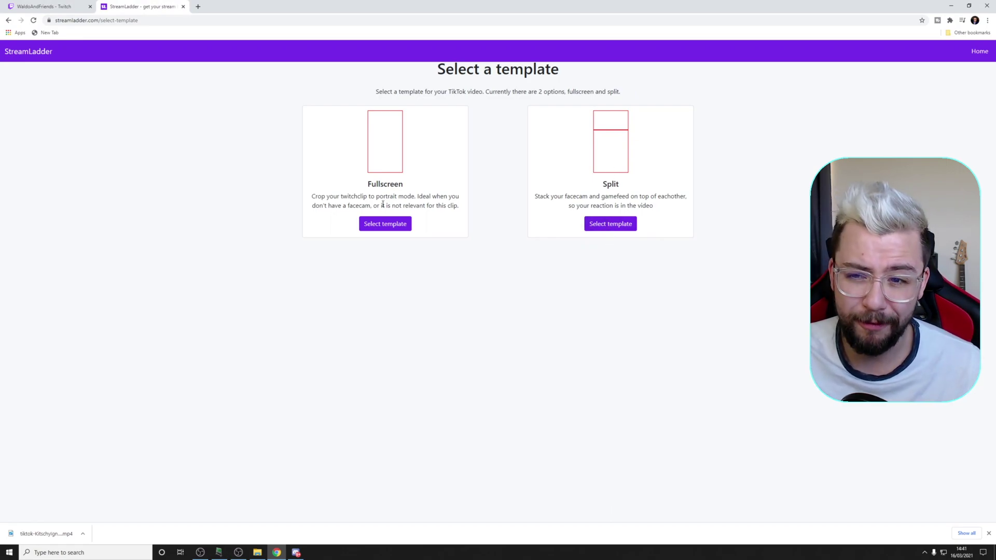
left_click(625, 225)
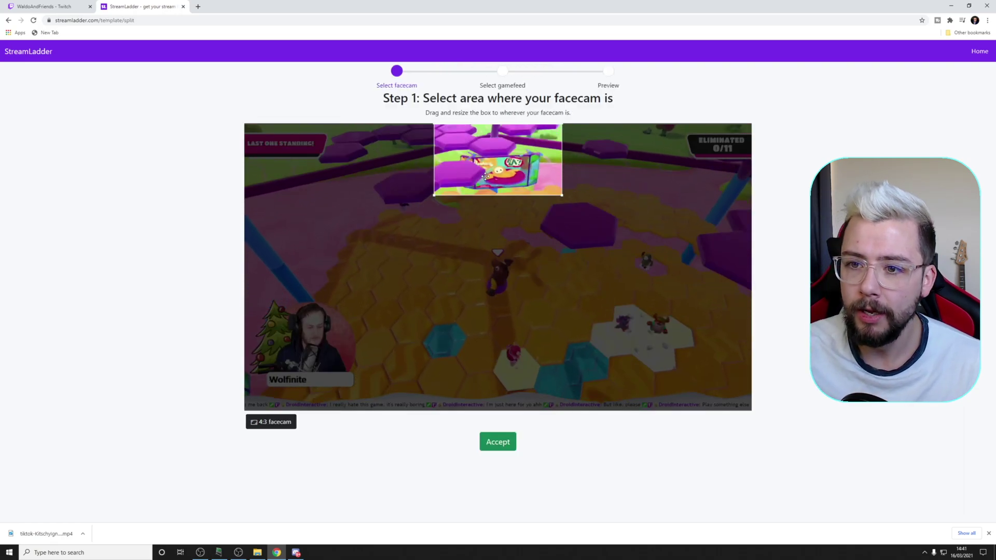
- Switch the facecam crop to 4:3, fit it tightly around the streamer's face and shoulders, and accept the selection
left_click_drag(494, 178, 575, 286)
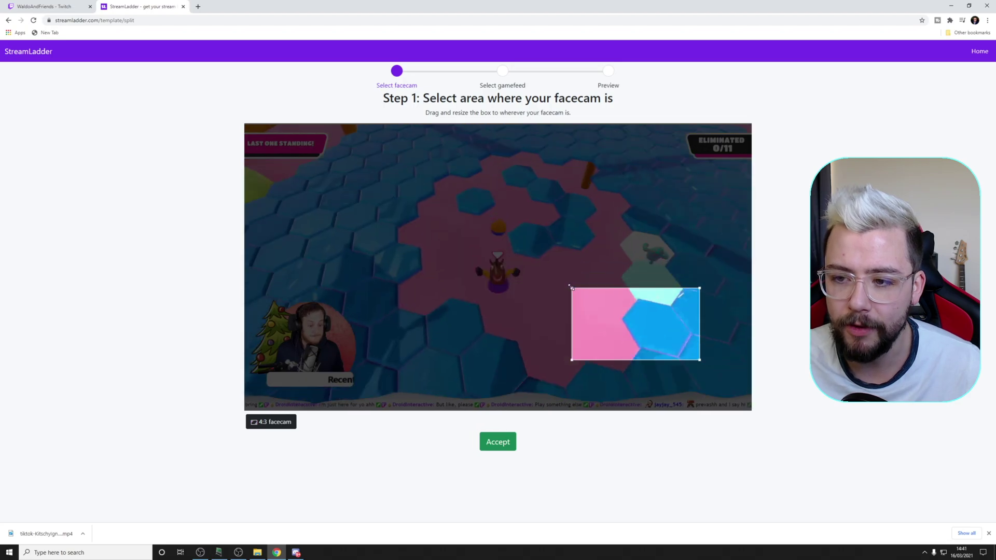
left_click_drag(618, 327, 496, 299)
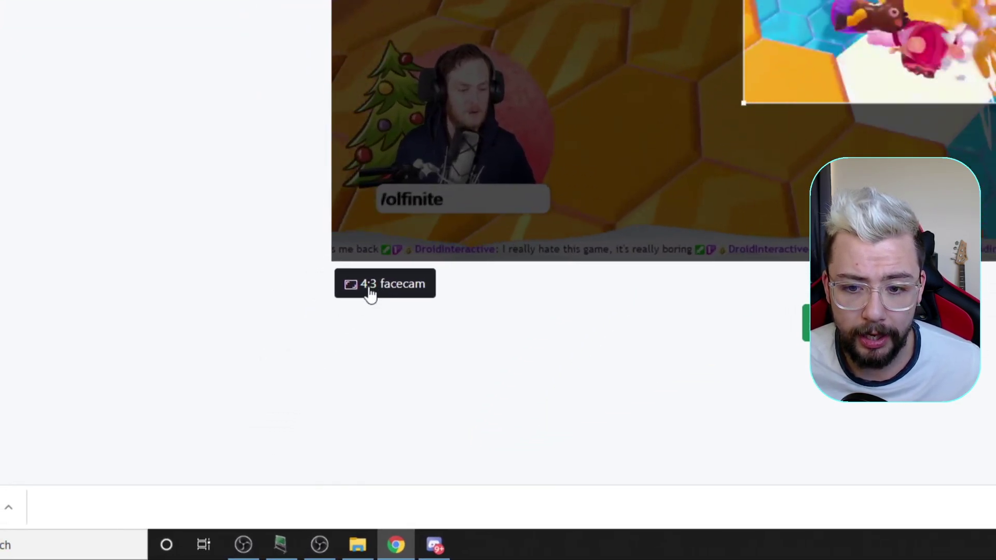
left_click(271, 422)
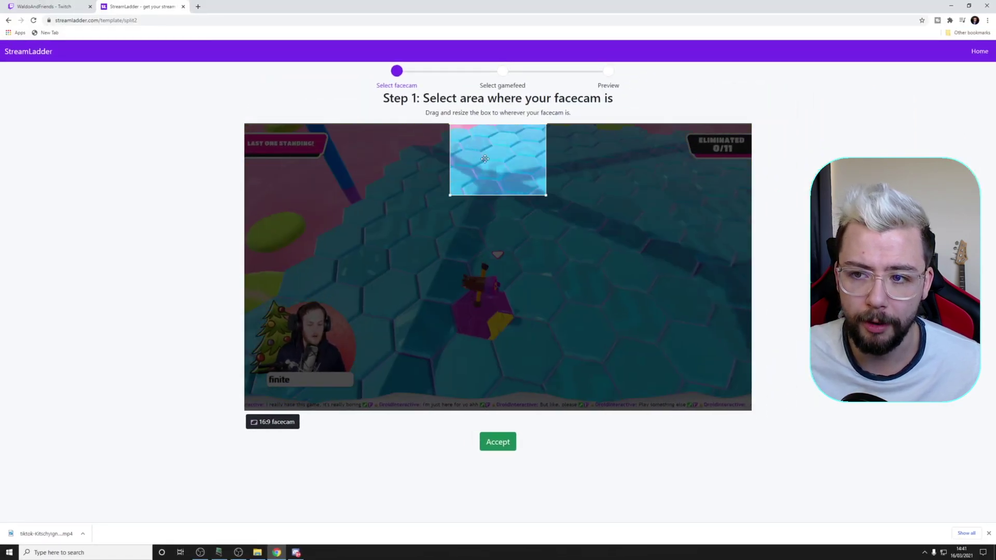
left_click_drag(498, 160, 309, 337)
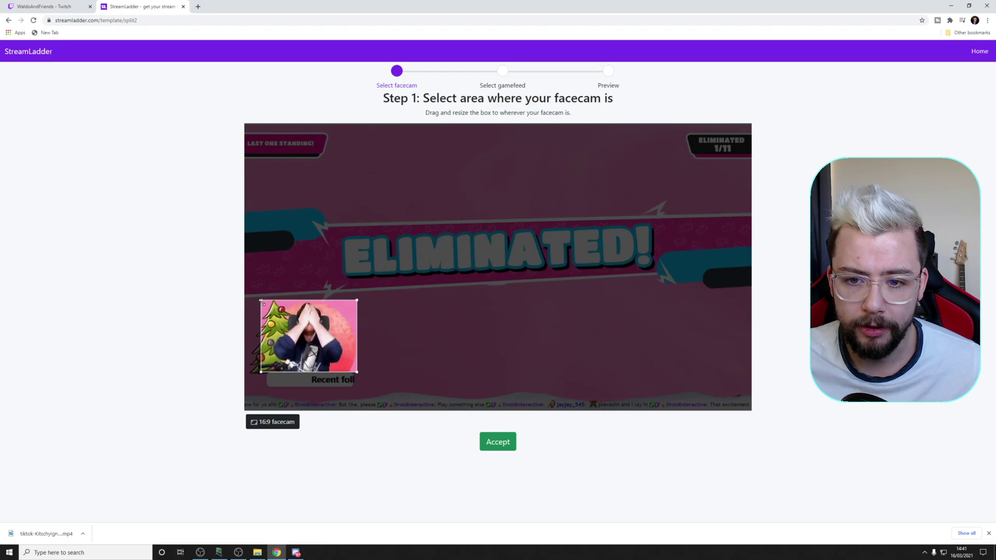
left_click_drag(265, 305, 268, 306)
left_click_drag(305, 335, 308, 336)
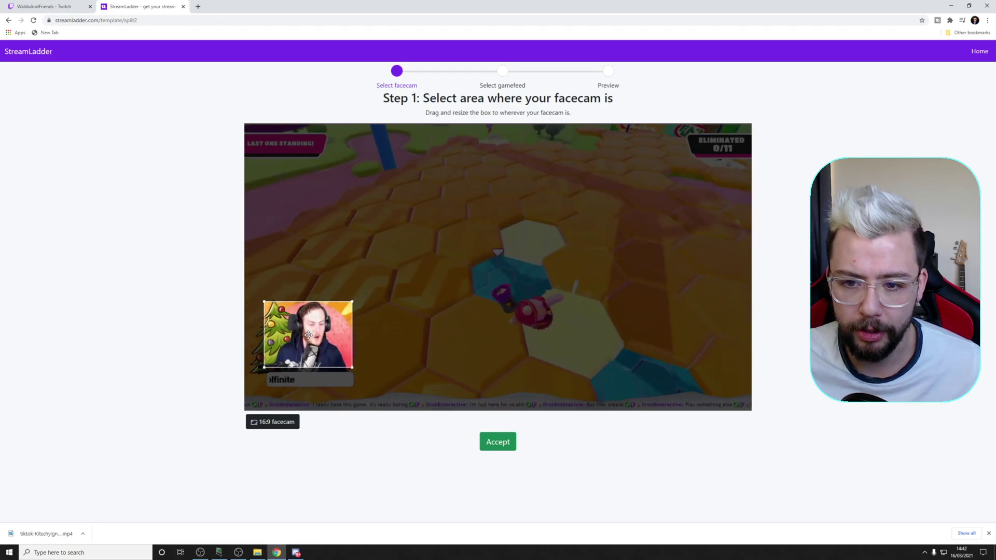
left_click_drag(263, 303, 307, 329)
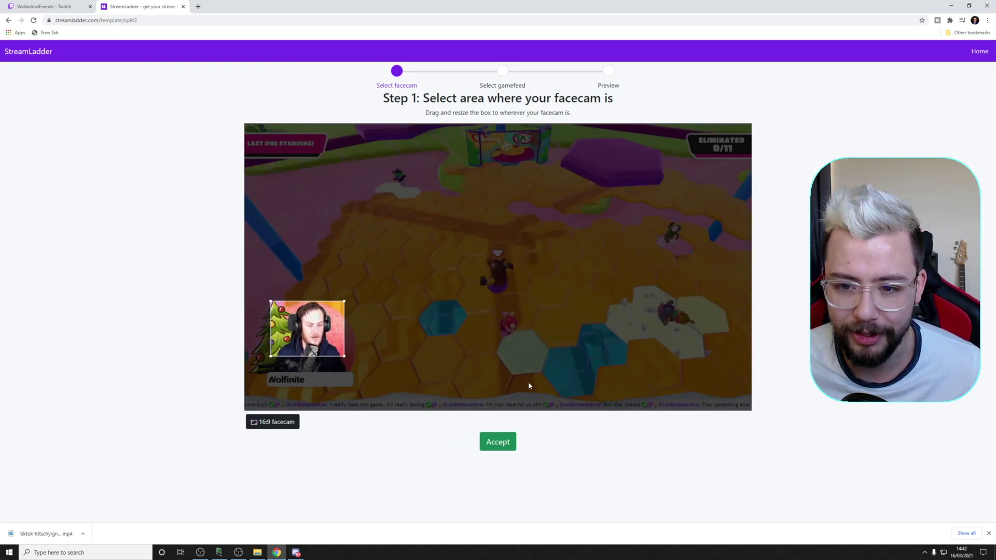
left_click(501, 444)
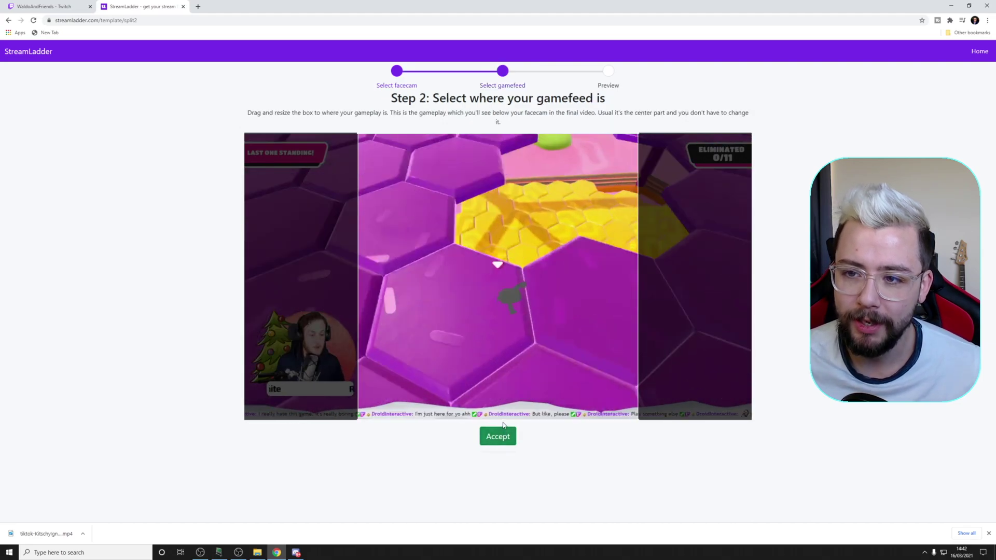
- Resize and position the gamefeed crop around the central gameplay so it excludes the scrolling chat ticker, and accept it
mouse_move(519, 321)
left_mouse_down()
mouse_move(408, 319)
mouse_move(579, 328)
mouse_move(511, 339)
left_mouse_up()
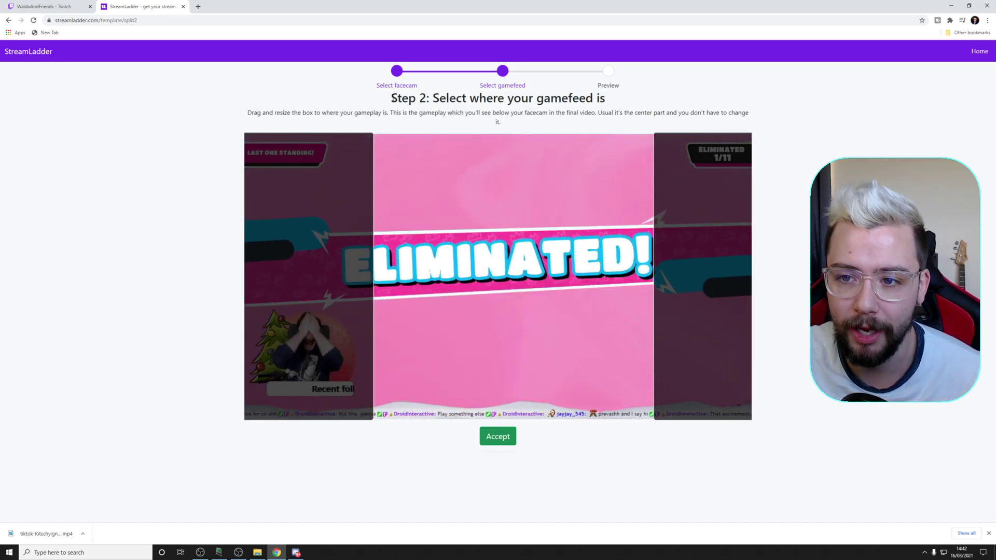
left_click_drag(373, 135, 578, 279)
left_click_drag(508, 270, 527, 308)
left_click_drag(589, 353, 493, 272)
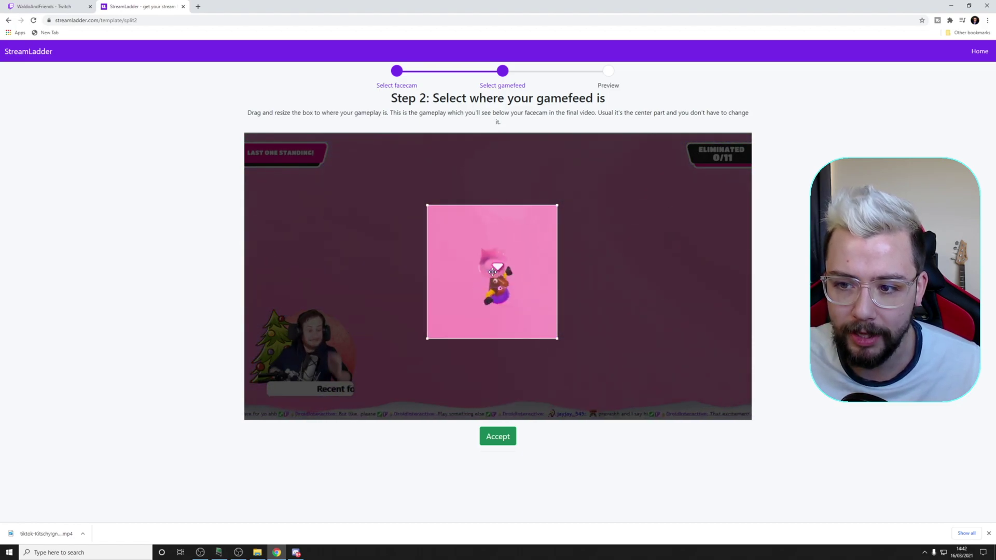
left_click_drag(434, 341, 373, 404)
left_click_drag(565, 207, 635, 135)
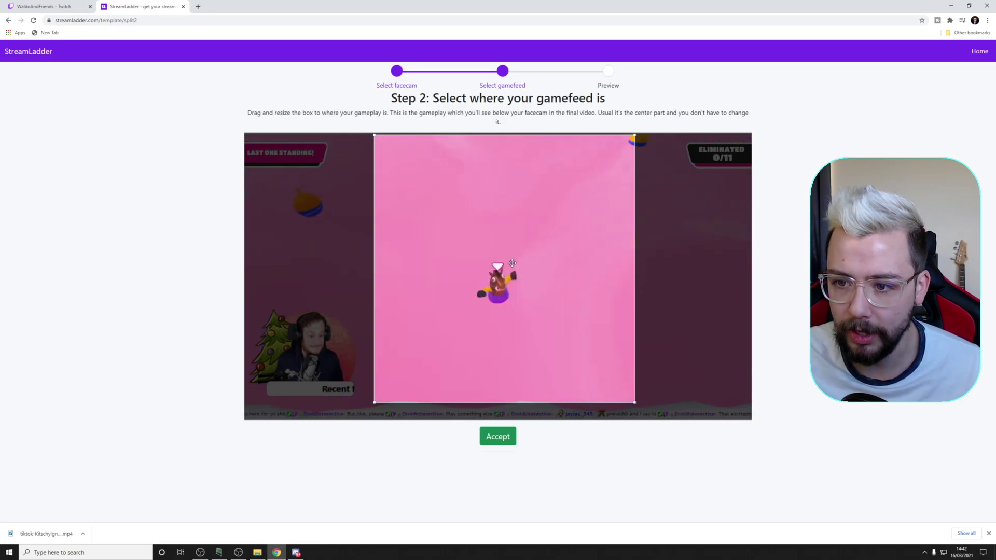
left_click_drag(503, 242, 503, 246)
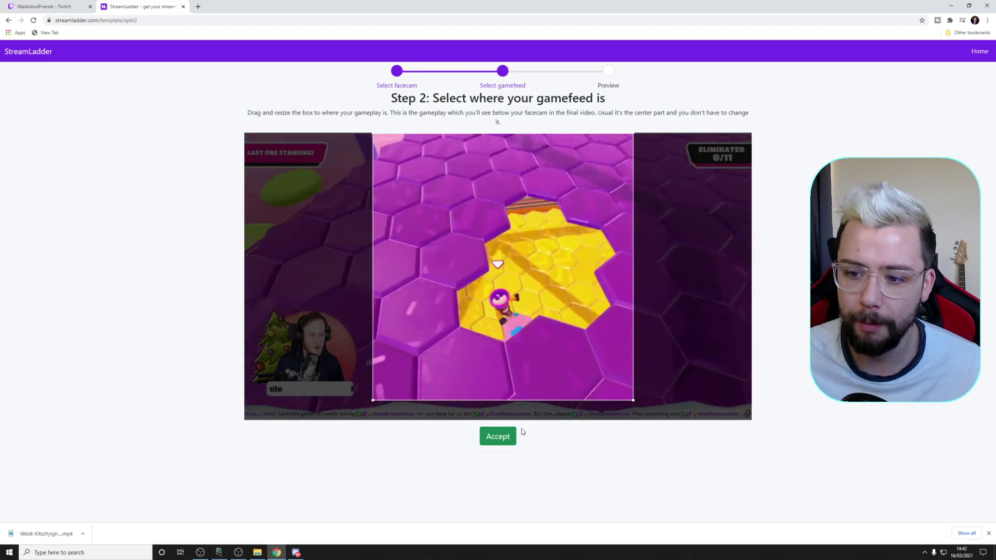
left_click(505, 441)
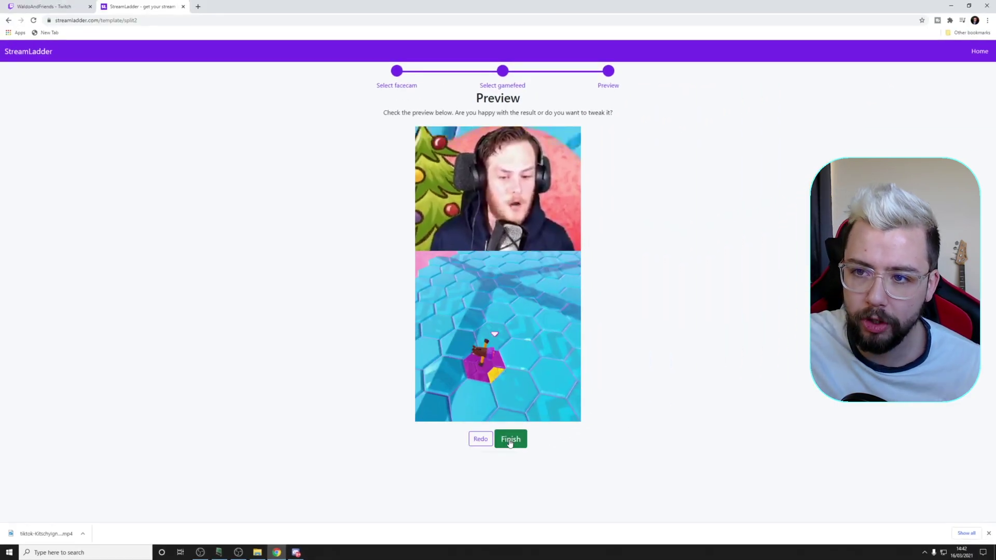
- Finish and download the vertical video, play the downloaded MP4 from the Downloads folder to check it, and close the player
left_click(649, 347)
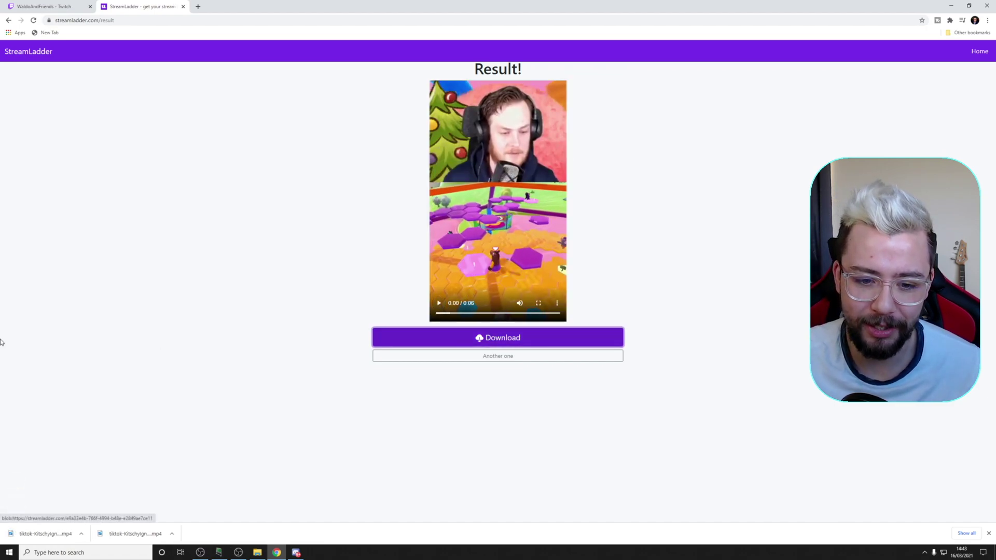
left_click(255, 557)
double_click(482, 294)
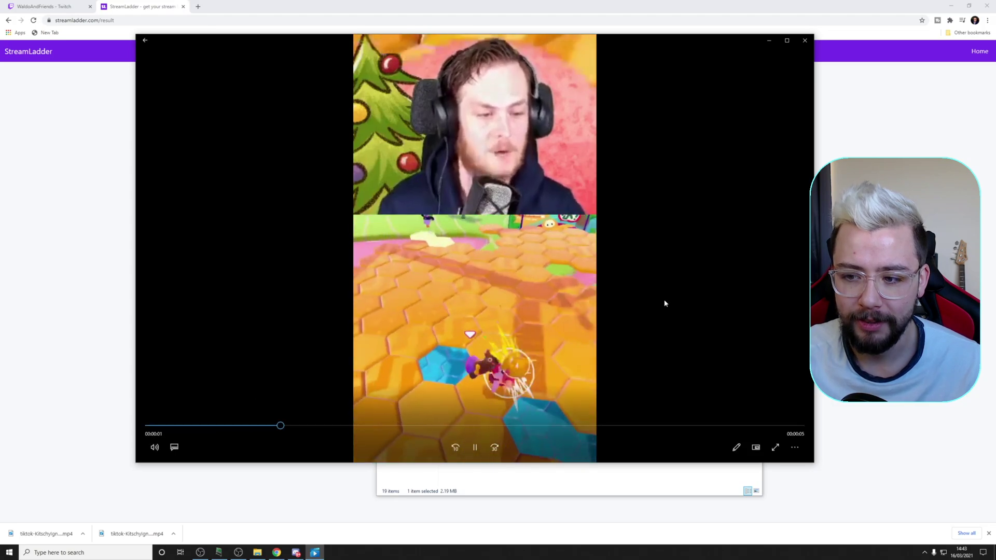
left_click(475, 447)
left_click(805, 41)
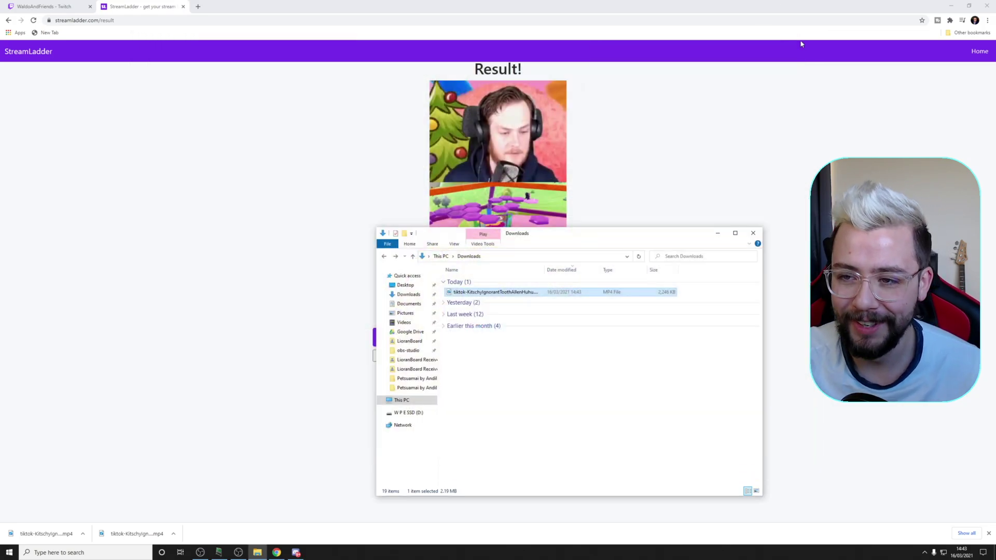